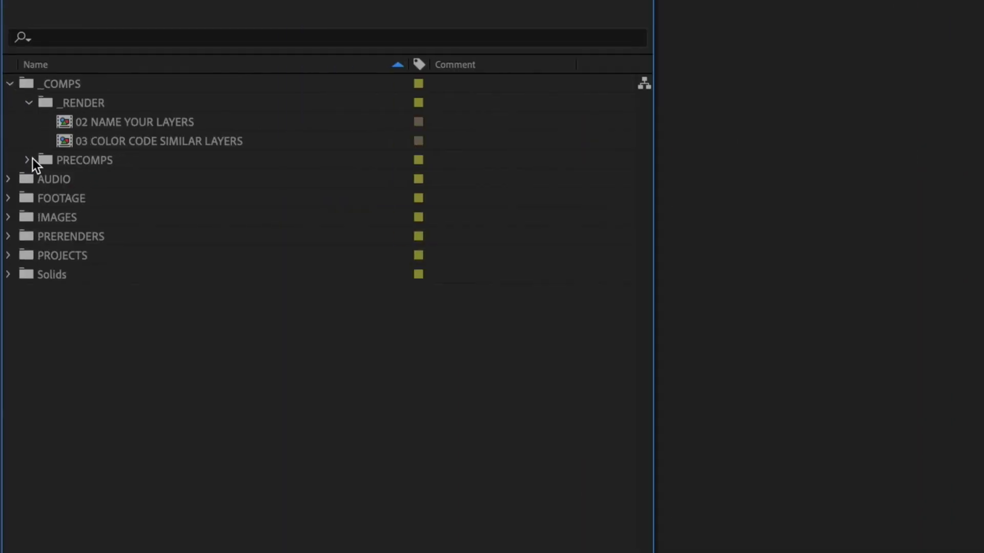
# Step: Expand the PRECOMPS, AUDIO and Solids folders, then select the PROJECTS and Solids folders
pyautogui.click(29, 160)
pyautogui.click(9, 237)
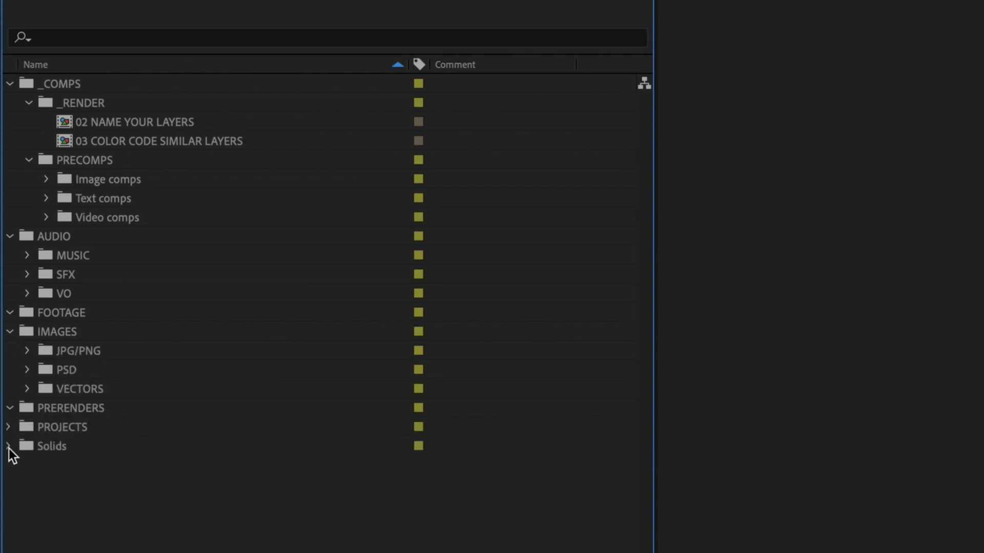
pyautogui.click(9, 448)
pyautogui.click(97, 429)
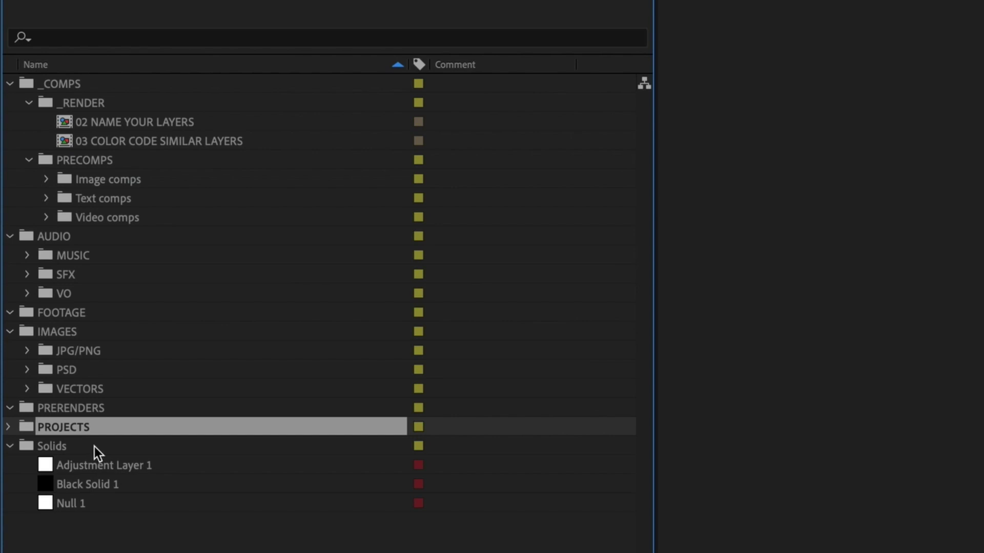
pyautogui.click(95, 447)
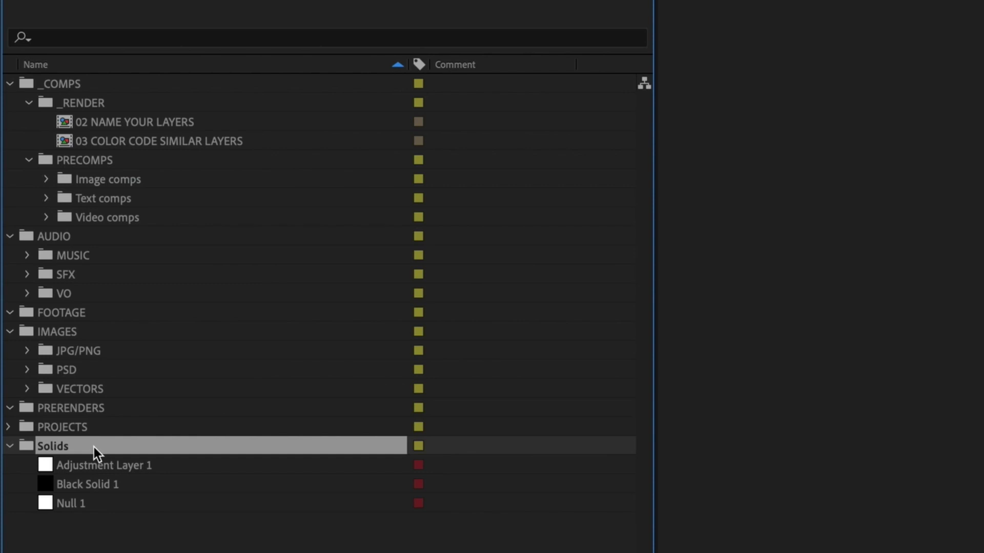
# Step: Collapse the AUDIO, IMAGES, _RENDER and _COMPS folders and open the New Project preferences
pyautogui.click(10, 236)
pyautogui.click(9, 274)
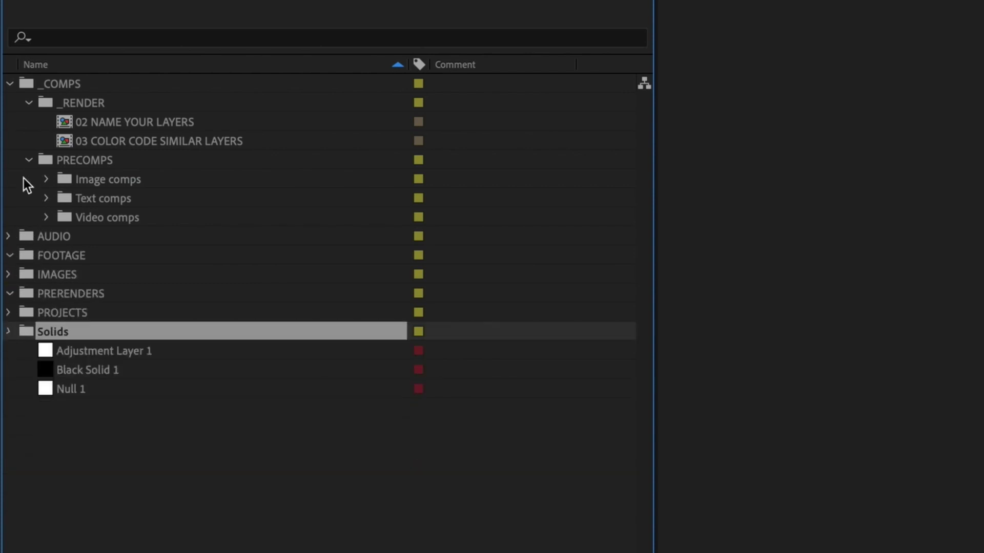
pyautogui.click(29, 102)
pyautogui.click(10, 269)
pyautogui.click(93, 14)
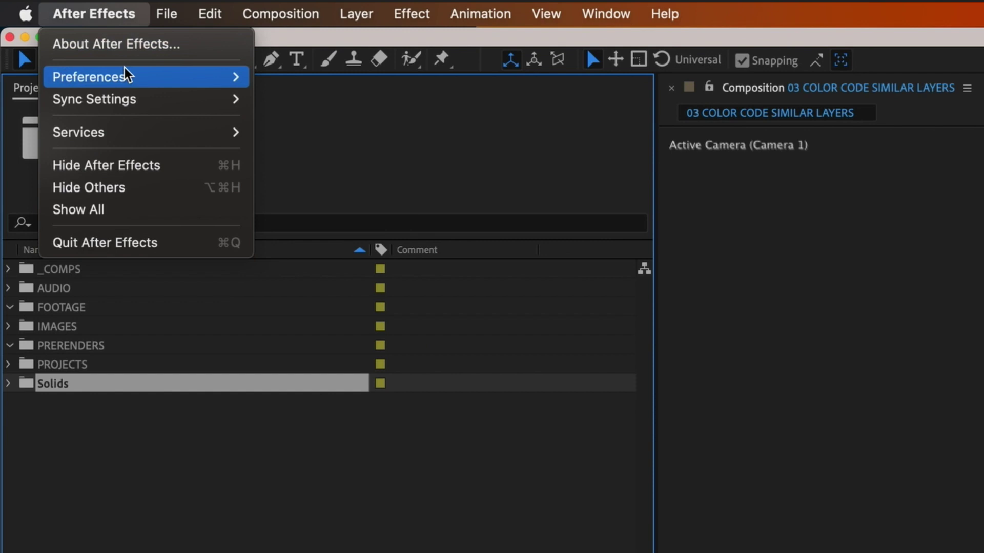
pyautogui.moveTo(88, 78)
pyautogui.click(335, 303)
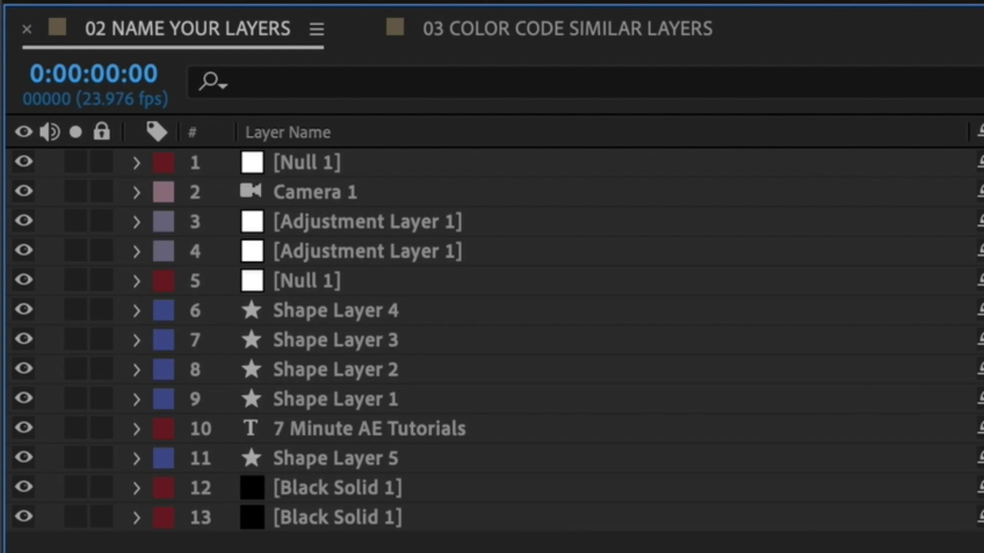
# Step: Switch the Timeline to the 03 COLOR CODE SIMILAR LAYERS comp
pyautogui.click(538, 32)
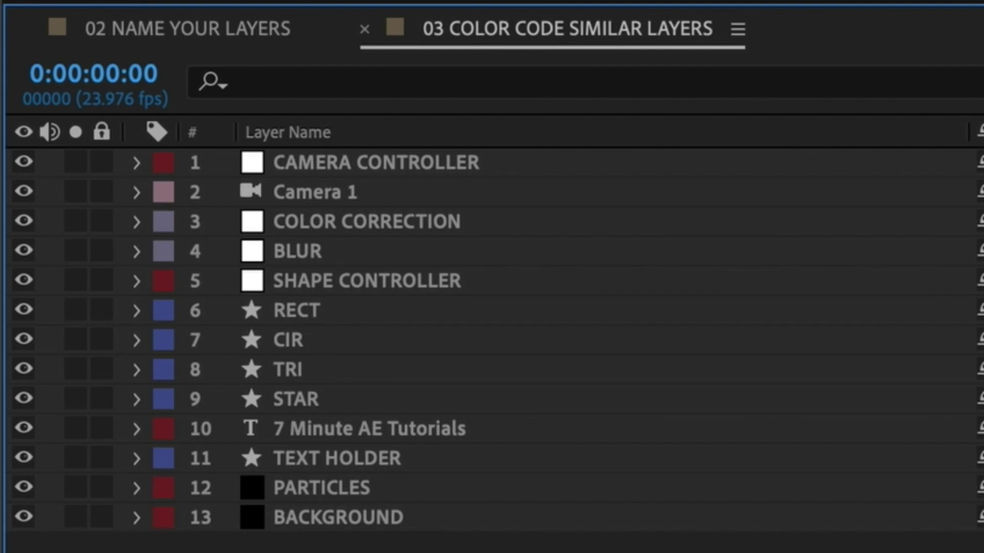
# Step: Label the 7 Minute AE Tutorials and TEXT HOLDER text layers yellow
pyautogui.click(350, 423)
pyautogui.keyDown('shift'); pyautogui.click(330, 444); pyautogui.keyUp('shift')
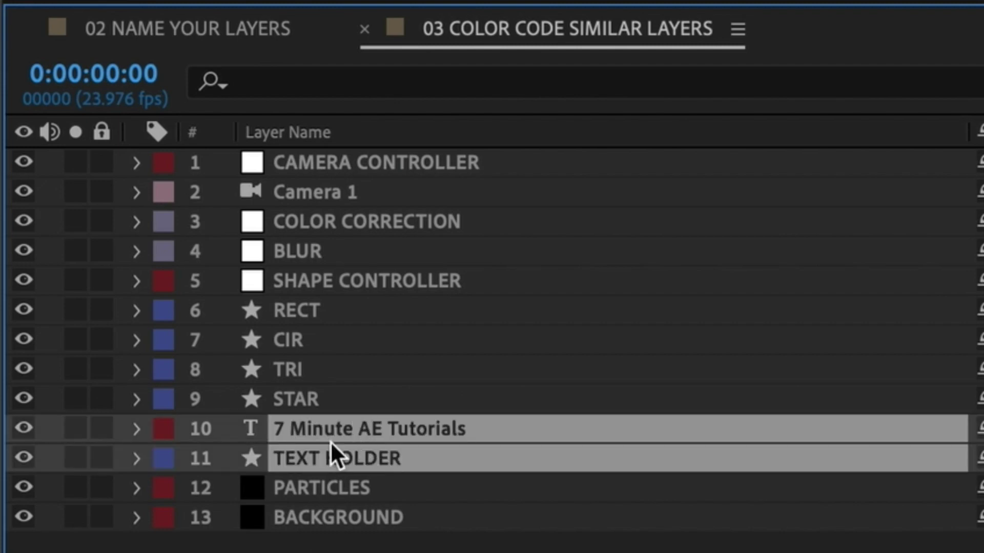
pyautogui.click(157, 429)
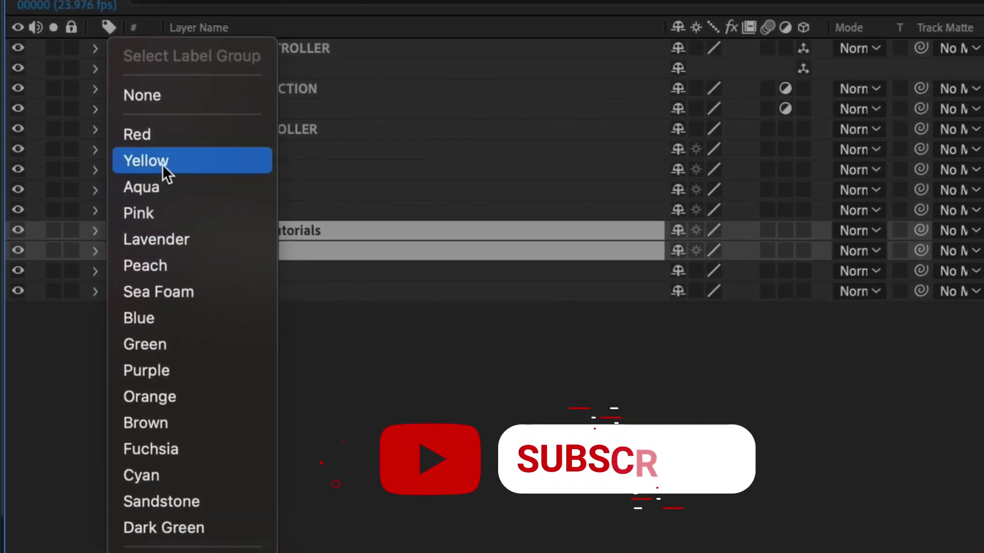
pyautogui.click(162, 164)
# Step: Label the CAMERA CONTROLLER and Camera 1 layers orange
pyautogui.click(227, 49)
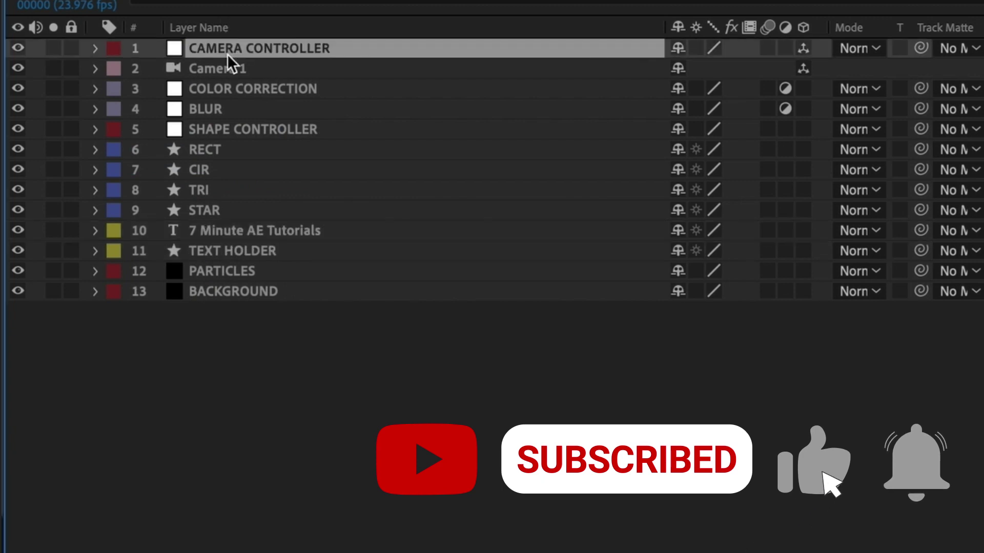
pyautogui.keyDown('shift'); pyautogui.click(226, 67); pyautogui.keyUp('shift')
pyautogui.click(114, 48)
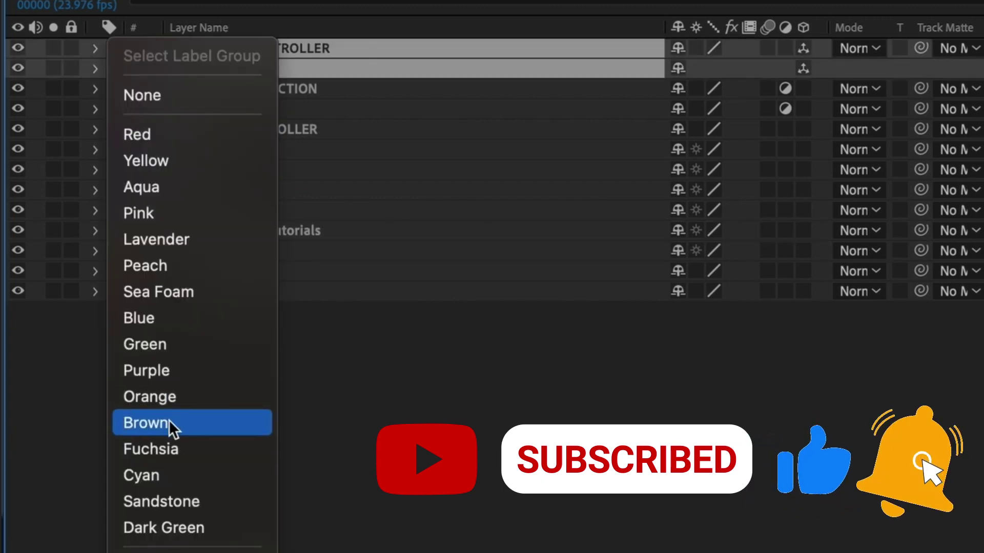
pyautogui.click(163, 398)
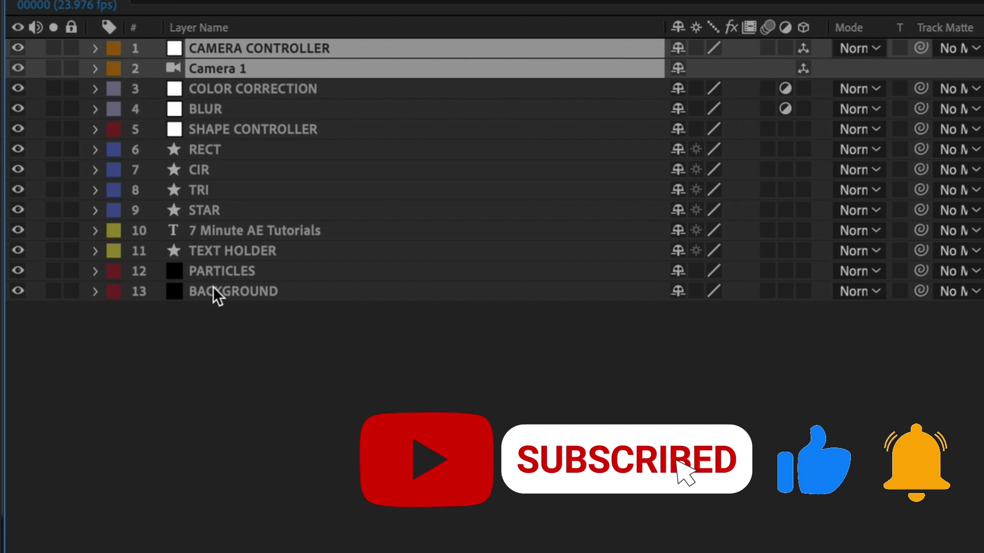
# Step: Set the BACKGROUND layer's label to None and lock it
pyautogui.click(113, 292)
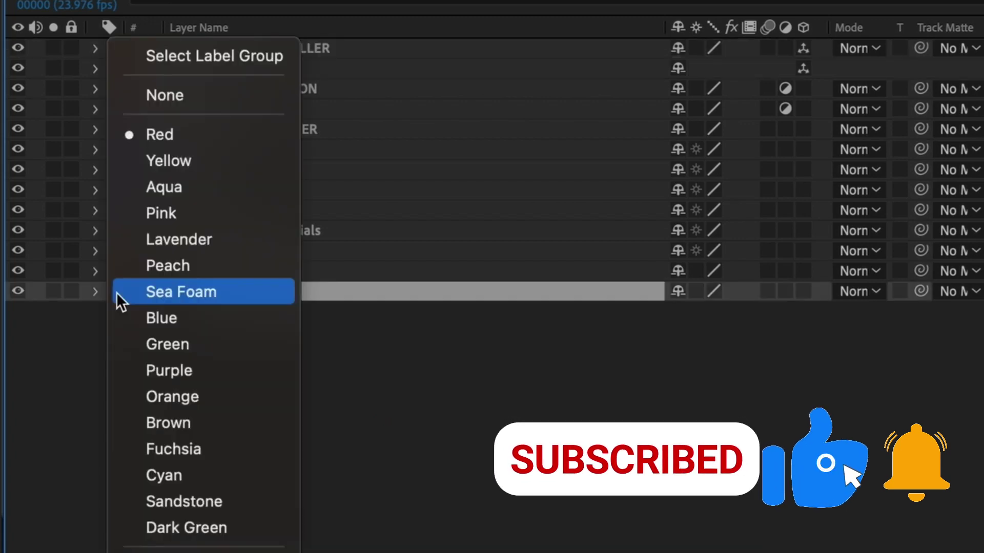
pyautogui.click(155, 101)
pyautogui.click(72, 291)
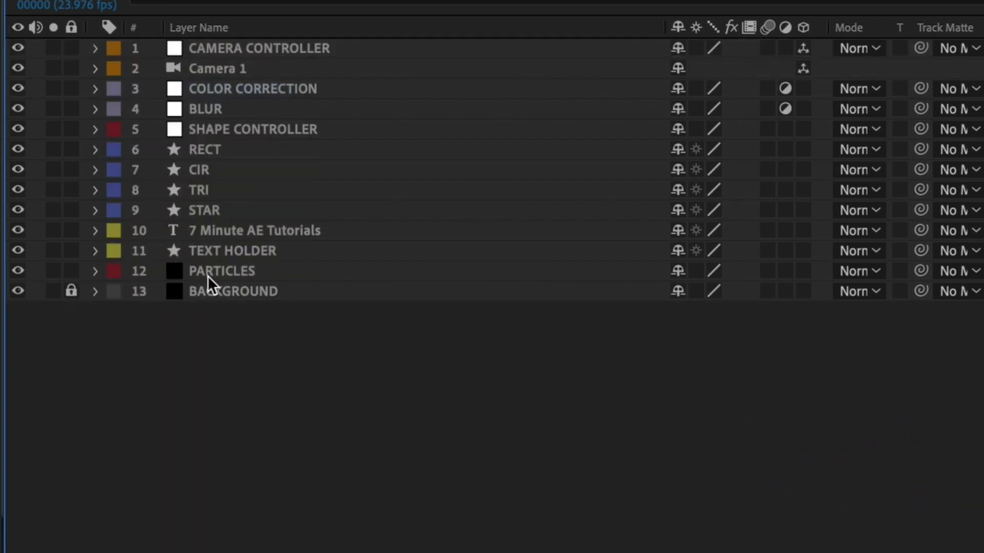
# Step: Label the shape layers from STAR up to SHAPE CONTROLLER pink
pyautogui.click(209, 210)
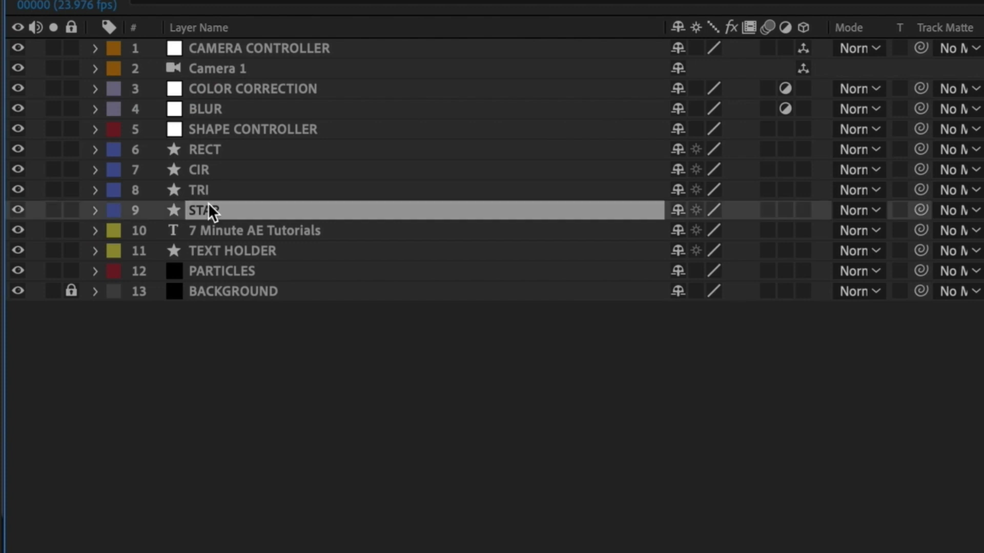
pyautogui.keyDown('shift'); pyautogui.click(216, 132); pyautogui.keyUp('shift')
pyautogui.click(114, 129)
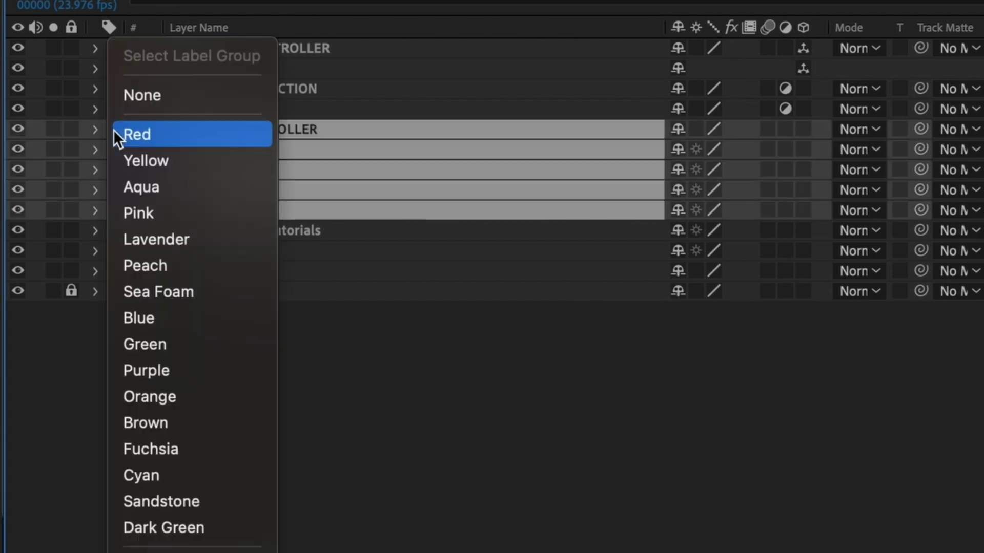
pyautogui.click(148, 213)
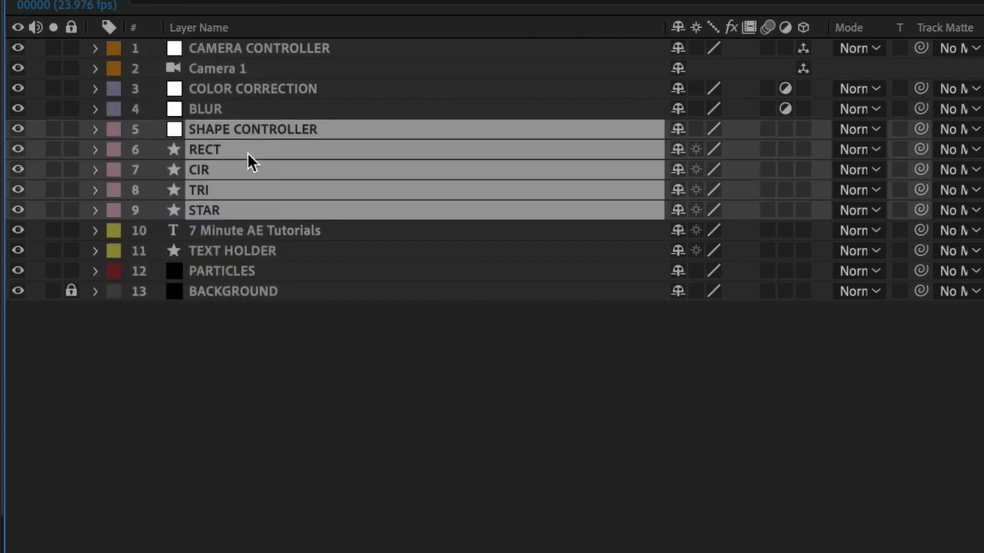
# Step: Label the COLOR CORRECTION and BLUR adjustment layers green, then deselect all layers
pyautogui.click(223, 87)
pyautogui.keyDown('shift'); pyautogui.click(215, 106); pyautogui.keyUp('shift')
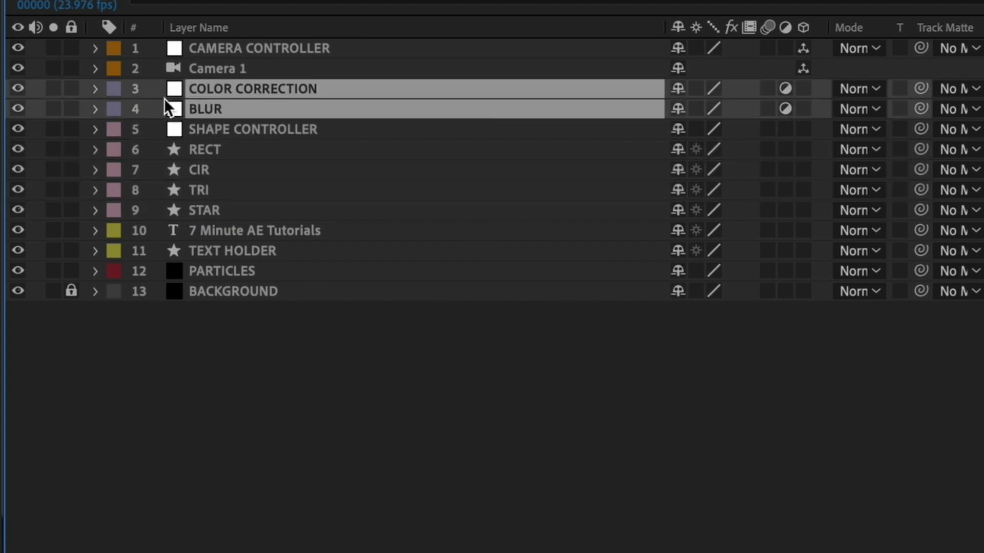
pyautogui.click(113, 99)
pyautogui.click(160, 406)
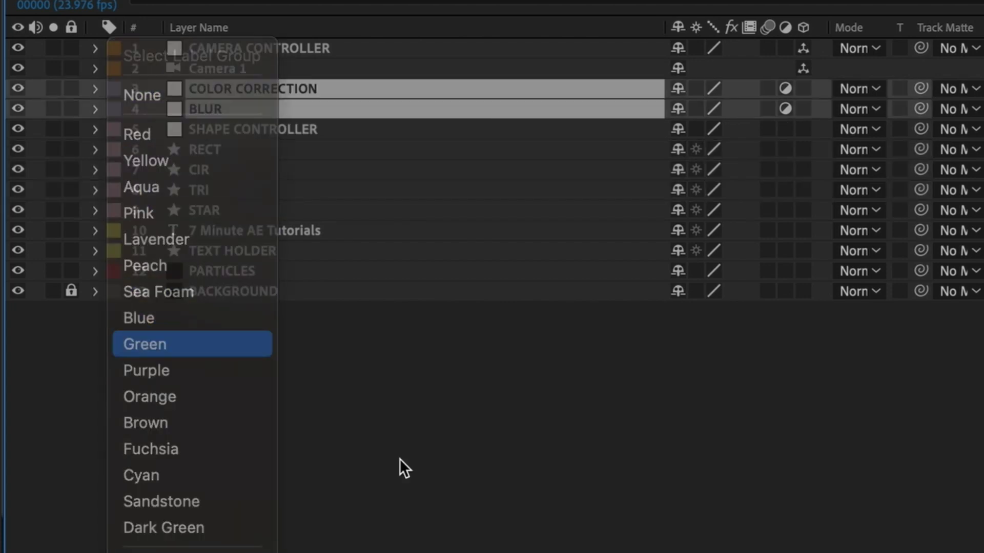
pyautogui.click(416, 493)
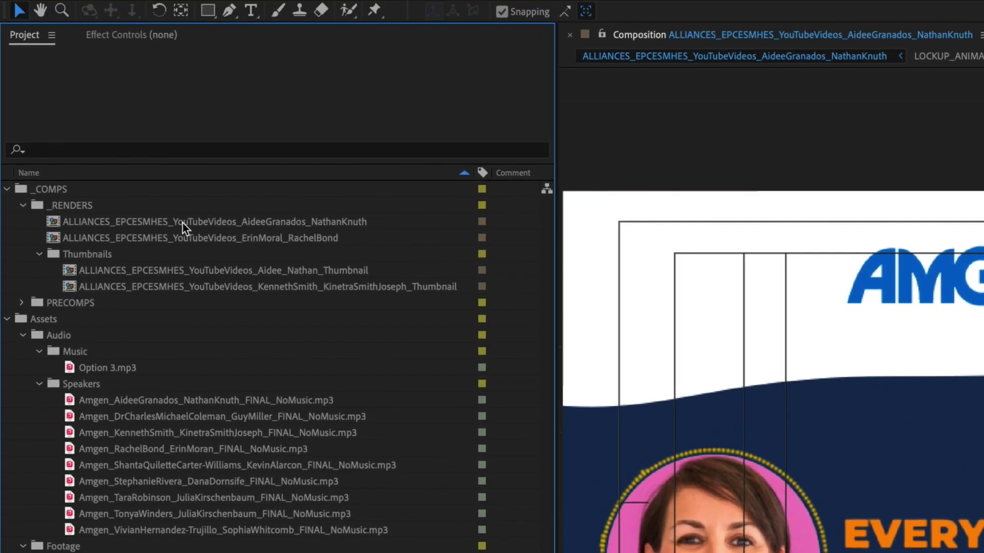
# Step: Reduce the project to the two _RENDERS comps, removing 74 unused items
pyautogui.click(205, 295)
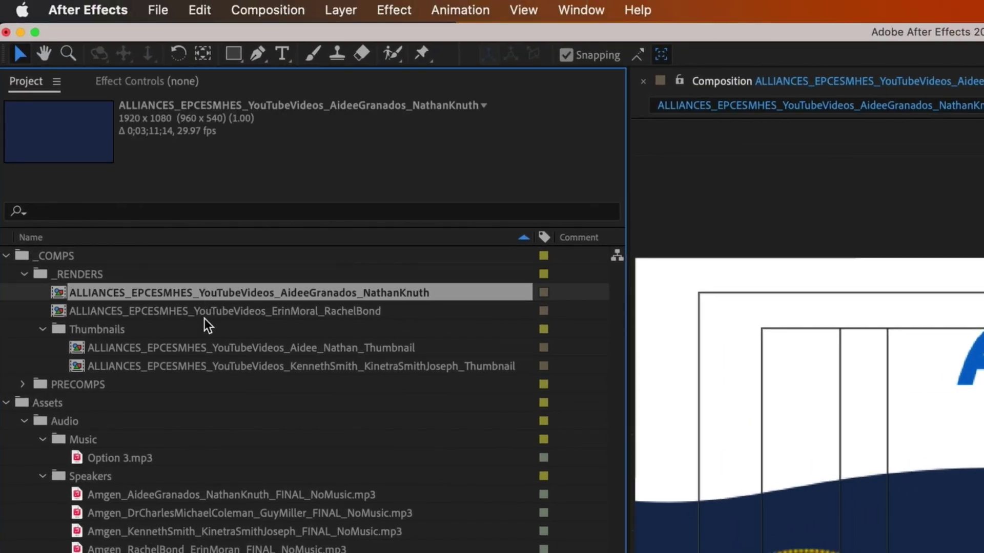
pyautogui.keyDown('shift'); pyautogui.click(204, 316); pyautogui.keyUp('shift')
pyautogui.click(150, 17)
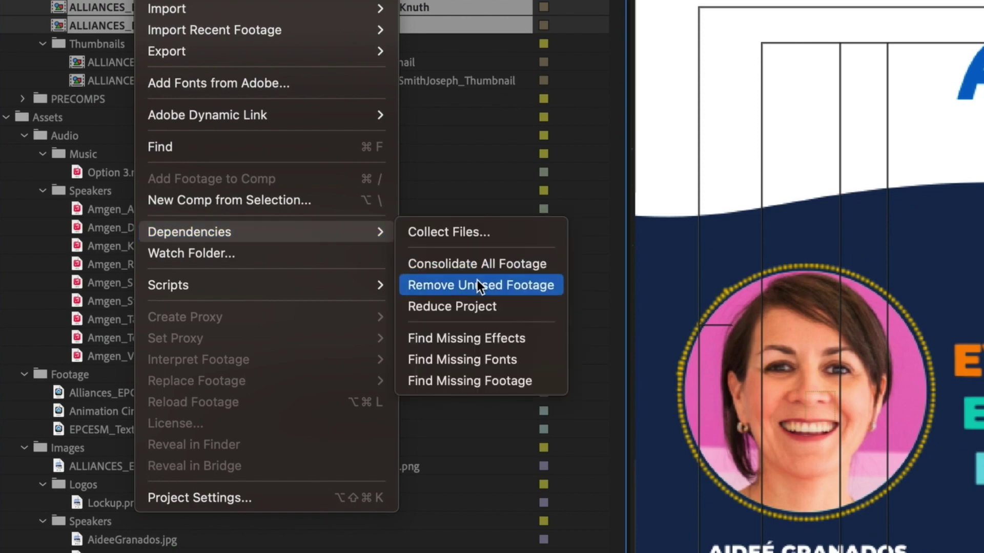
pyautogui.moveTo(190, 231)
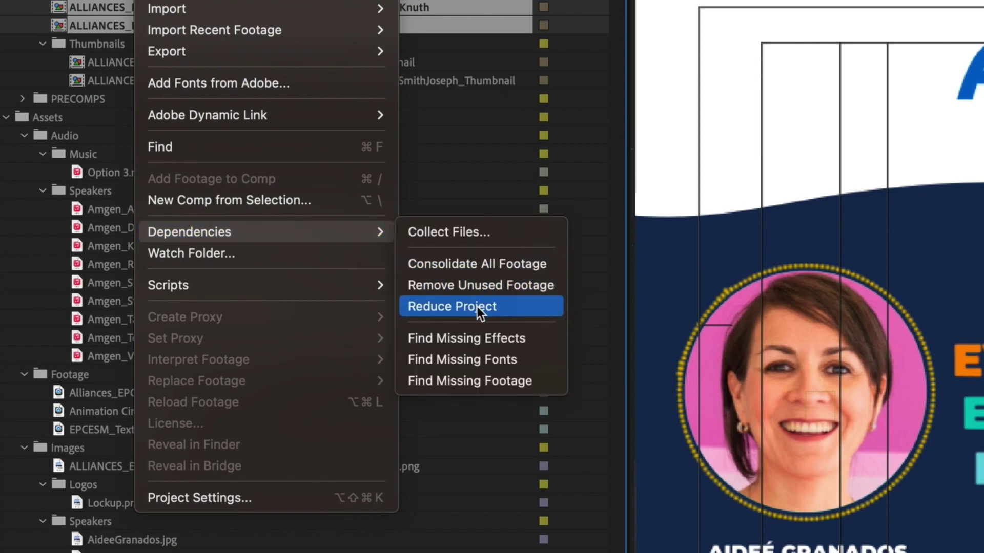
pyautogui.click(469, 304)
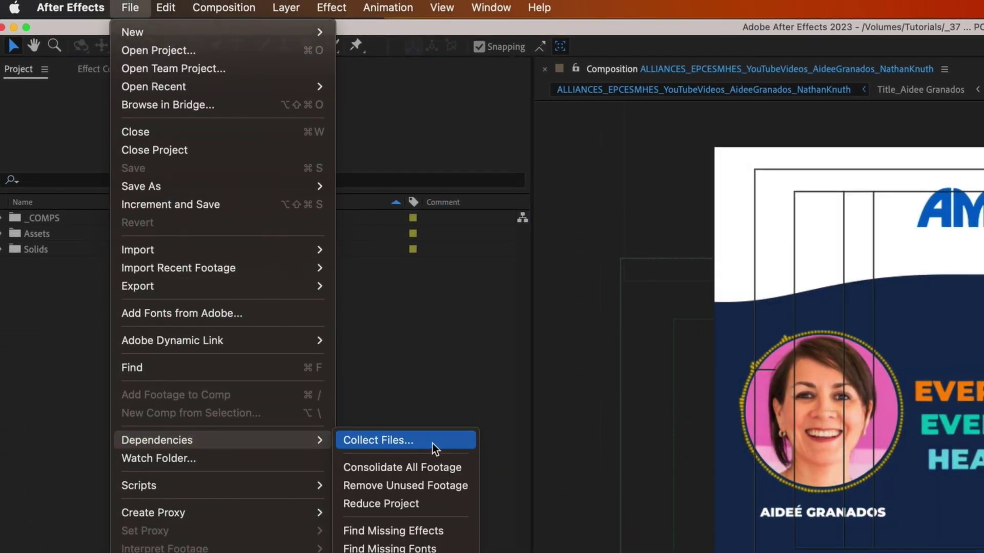
# Step: Collect the reduced project and its footage into a new destination folder
pyautogui.click(433, 443)
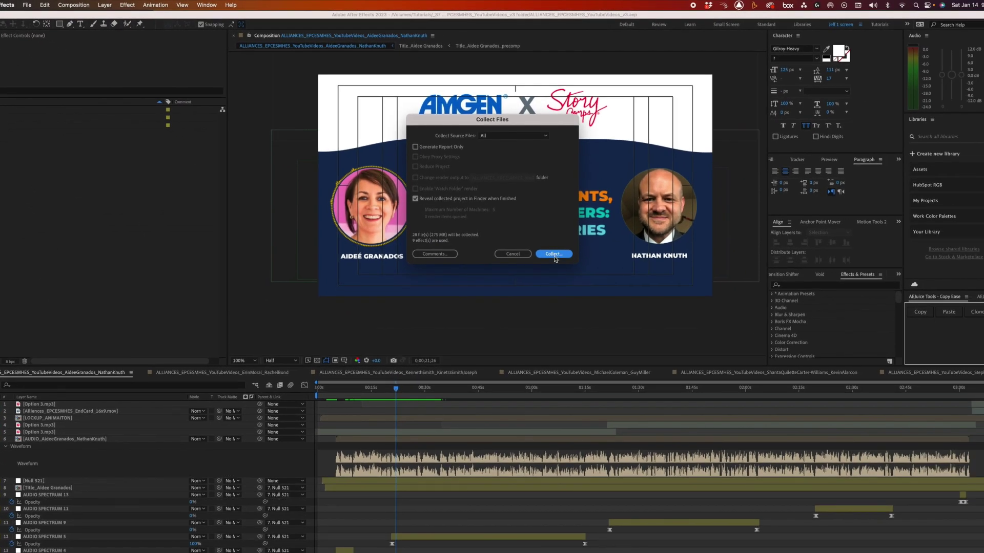
pyautogui.click(555, 256)
pyautogui.press('Return')
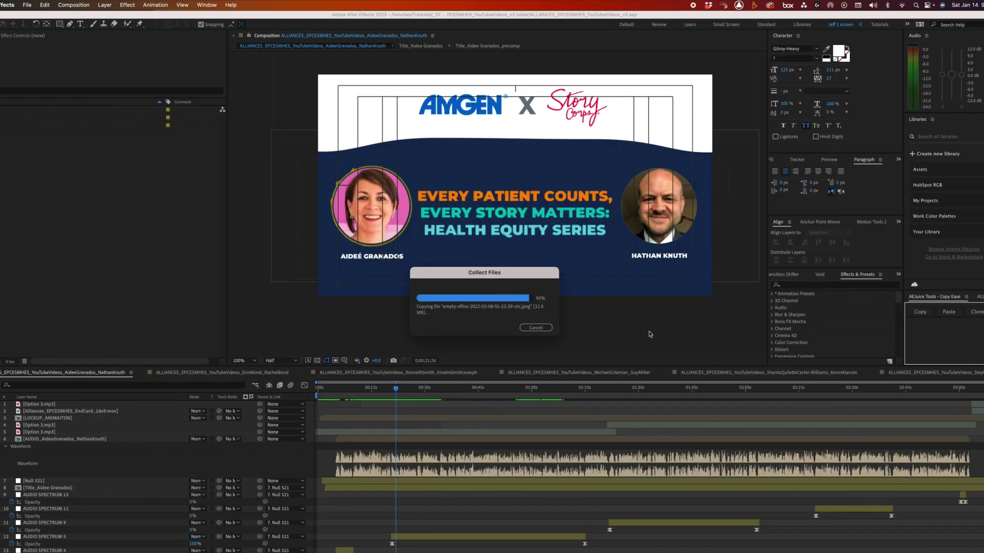